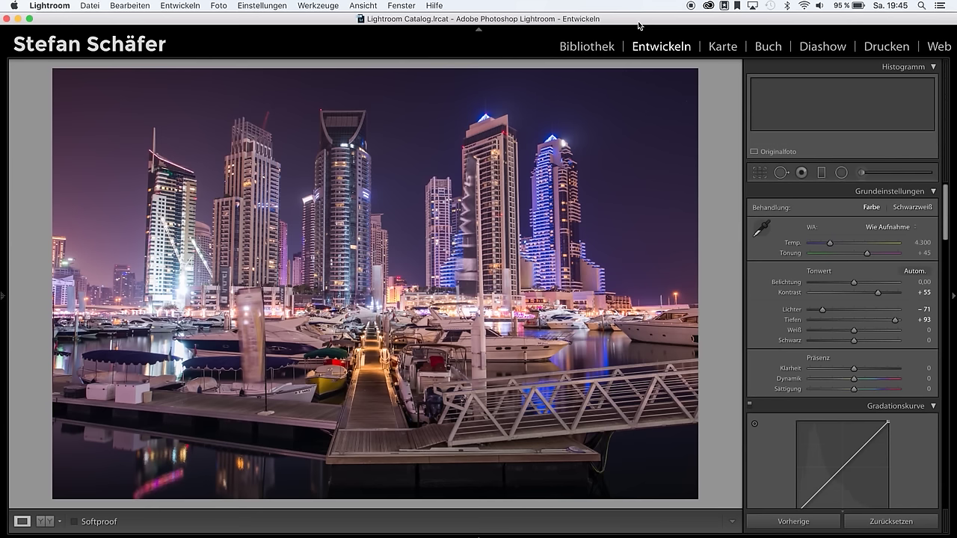
Step: Switch the marina photo to the Vorher/Nachher side-by-side comparison view
key(y)
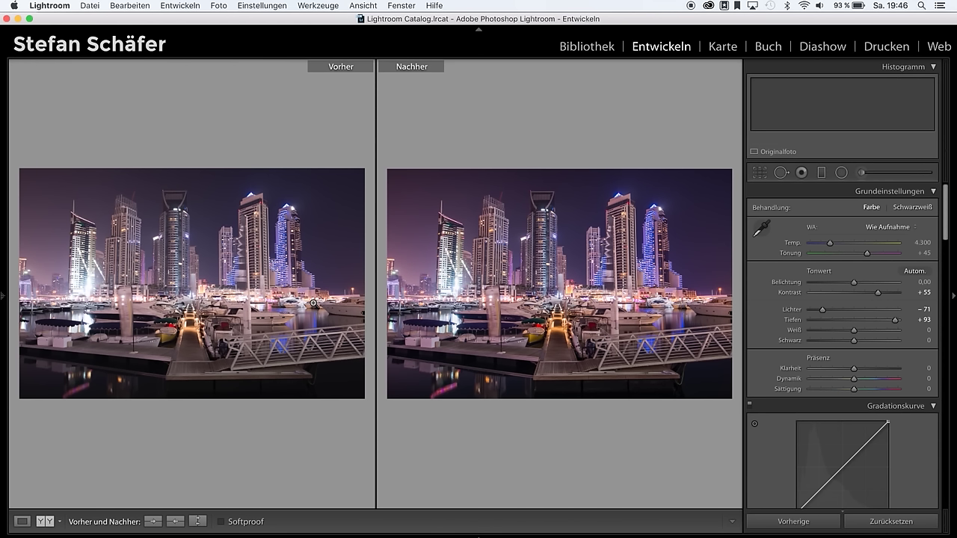
Step: Return to the single loupe view and set white balance to Temp 5,556 and Tönung +95
key(y)
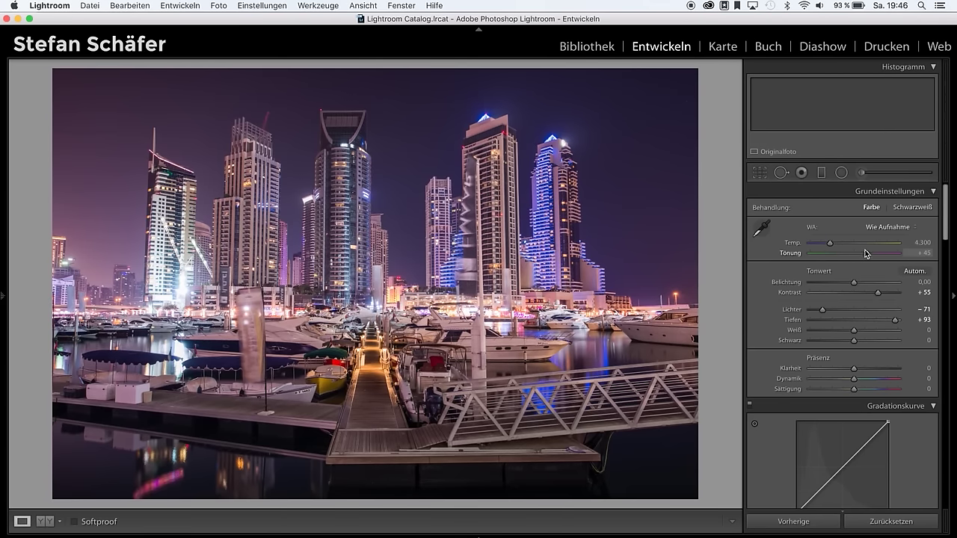
drag(830, 243, 843, 244)
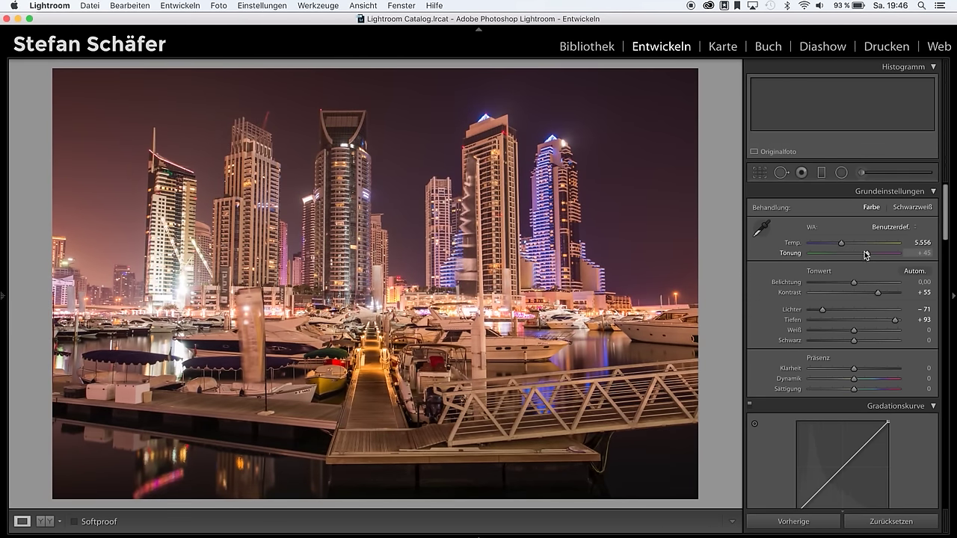
drag(867, 254, 882, 254)
Step: In Teiltonung, set Schatten to hue 228, saturation 36 and Lichter to hue 45, saturation 21
scroll(832, 344, down, 5)
scroll(833, 348, down, 3)
scroll(833, 348, down, 1)
scroll(833, 348, down, 4)
scroll(833, 348, down, 3)
scroll(833, 348, down, 5)
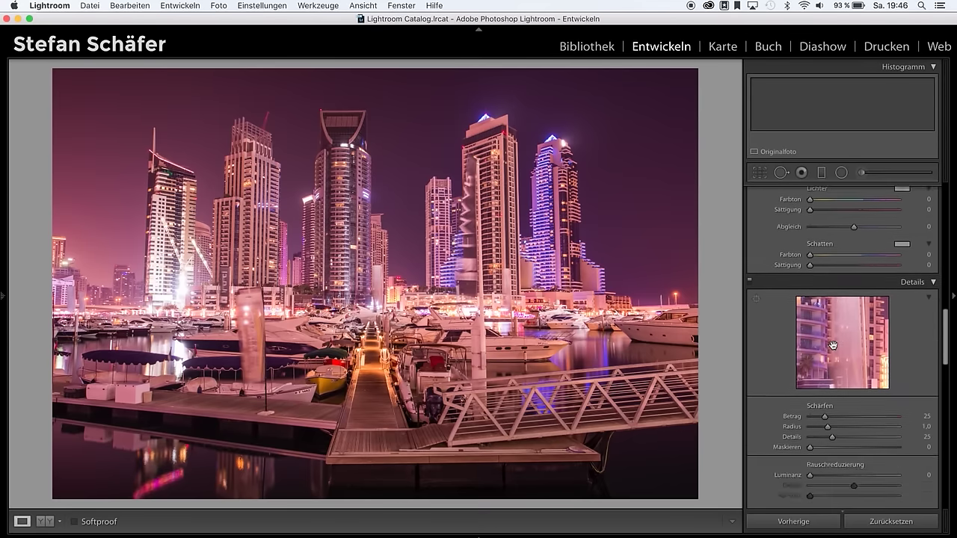
scroll(832, 348, up, 2)
click(865, 303)
click(830, 313)
drag(830, 315, 840, 315)
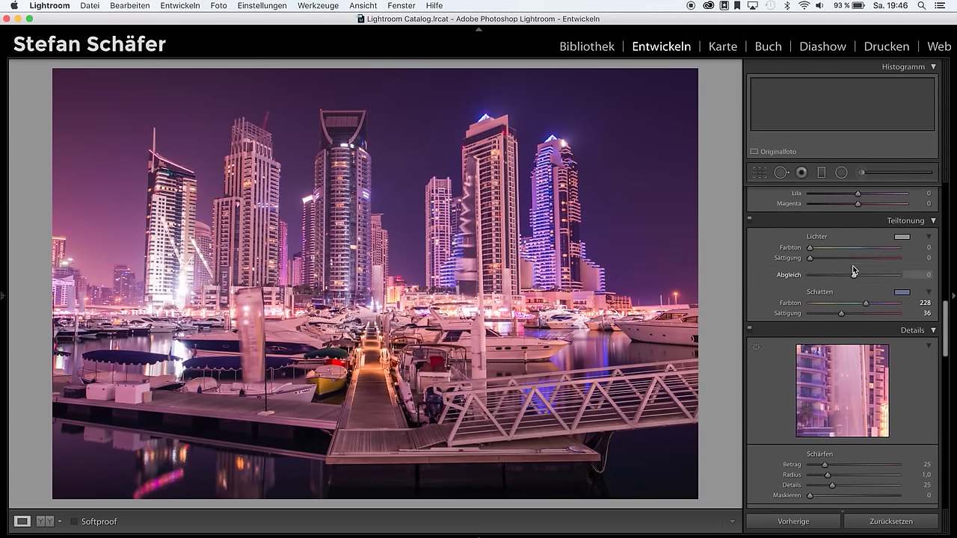
click(820, 249)
mouse_move(826, 256)
mouse_down()
mouse_move(844, 260)
mouse_move(830, 261)
mouse_up()
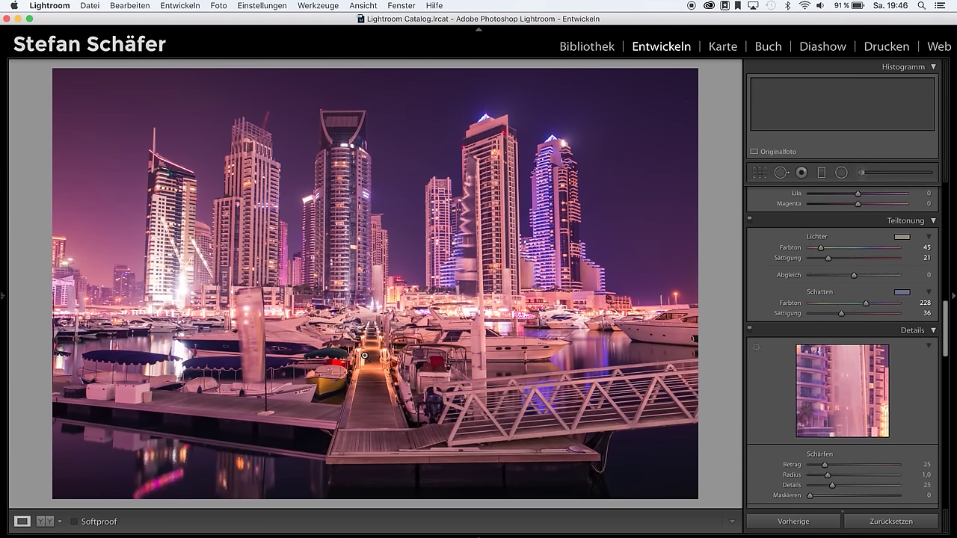
Step: Show the Vorher/Nachher view with the left presets and history panel pinned open
key(y)
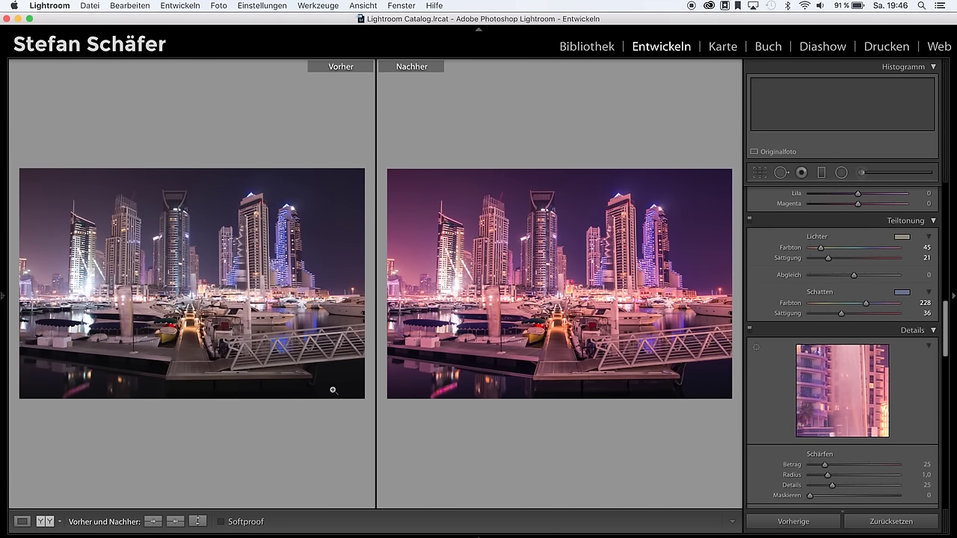
click(3, 303)
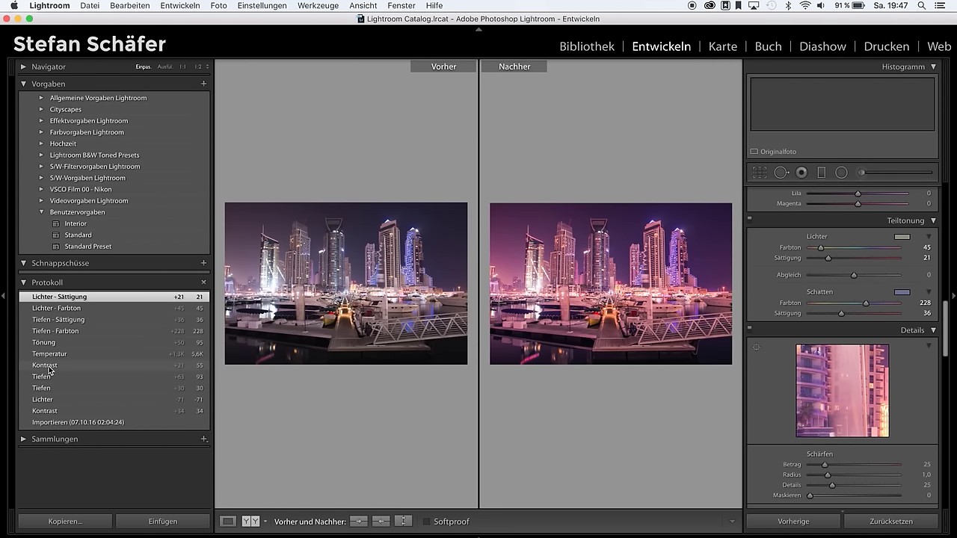
Step: Drag the Kontrast 55 history step from Protokoll onto the Vorher image
drag(50, 369, 284, 336)
drag(284, 337, 301, 302)
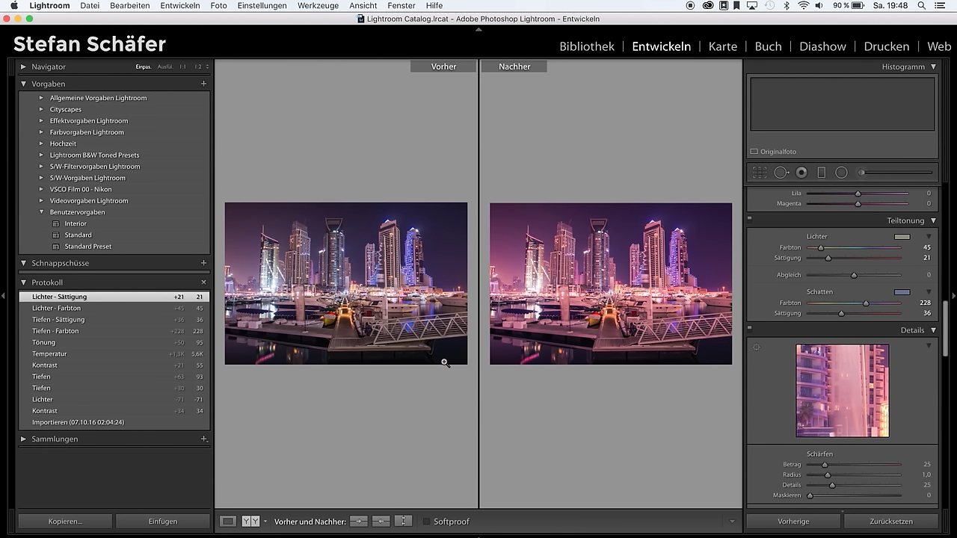
key(y)
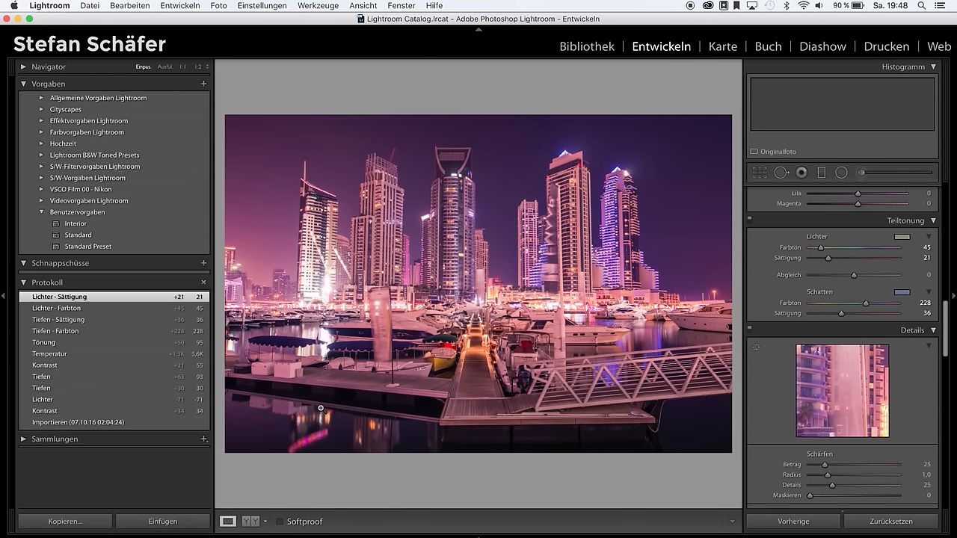
key(shift)
key(backslash)
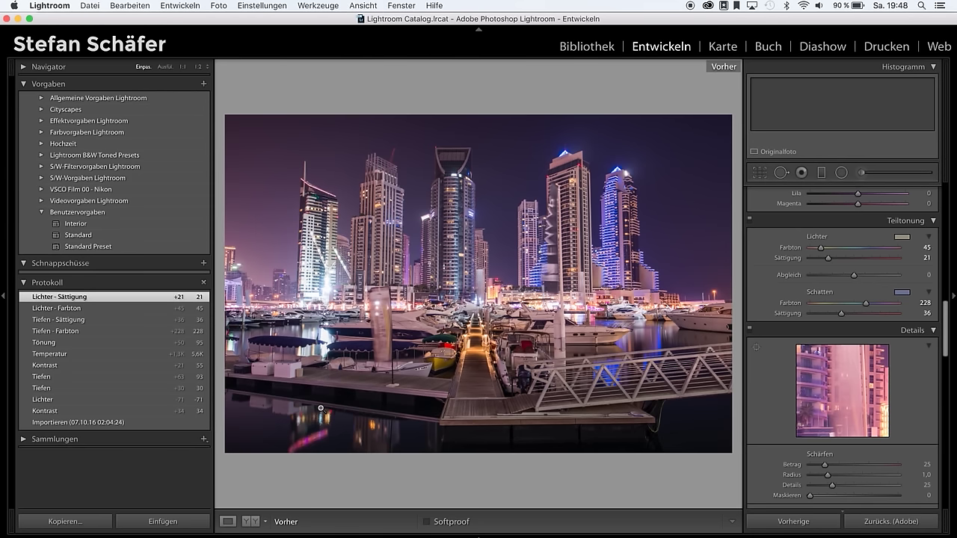
key(backslash)
key(backslash)
key(backslash)
key(backslash)
key(backslash)
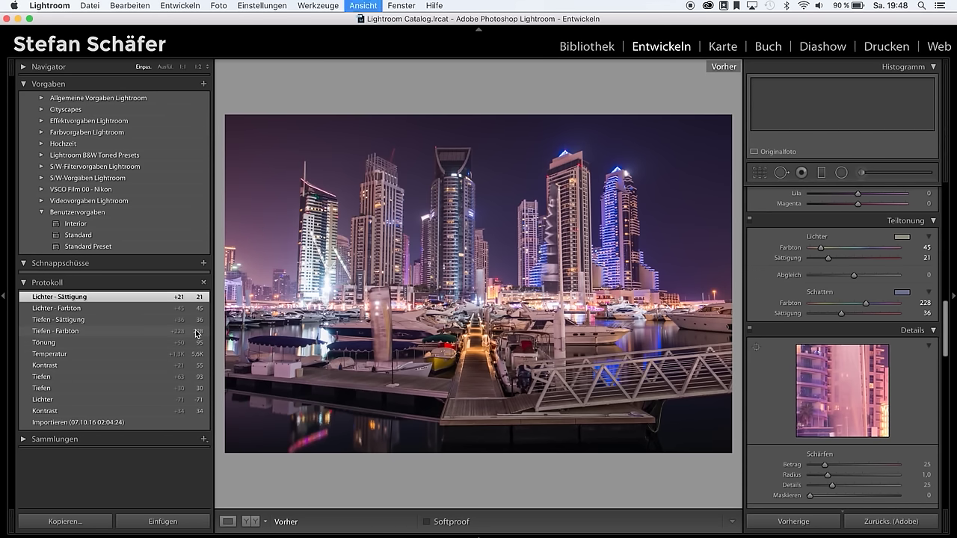
key(y)
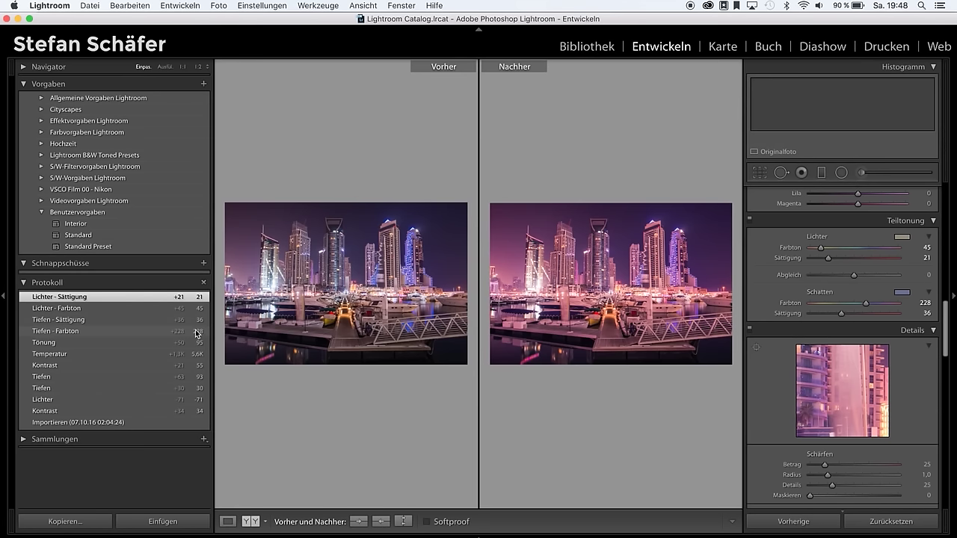